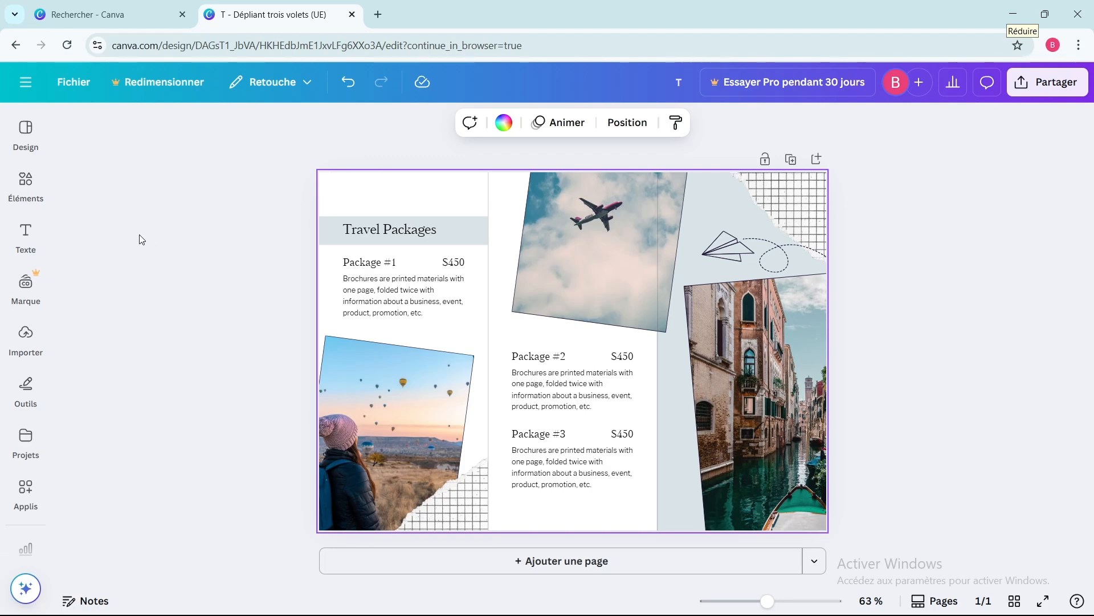
Step: Search the elements library for "bouton"
left_click(26, 180)
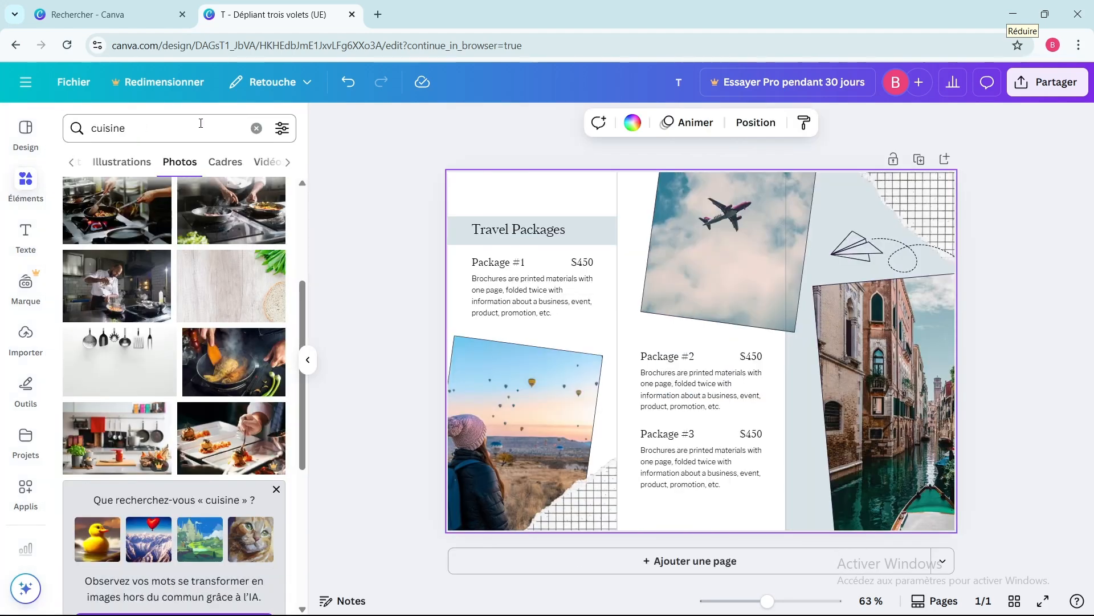
left_click(256, 129)
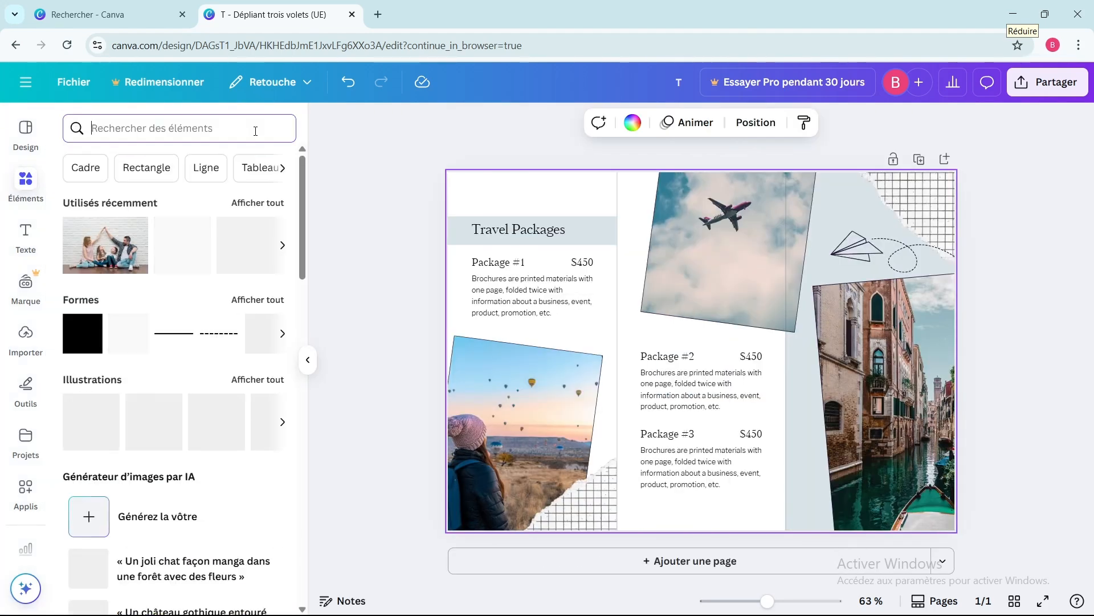
type("bouton")
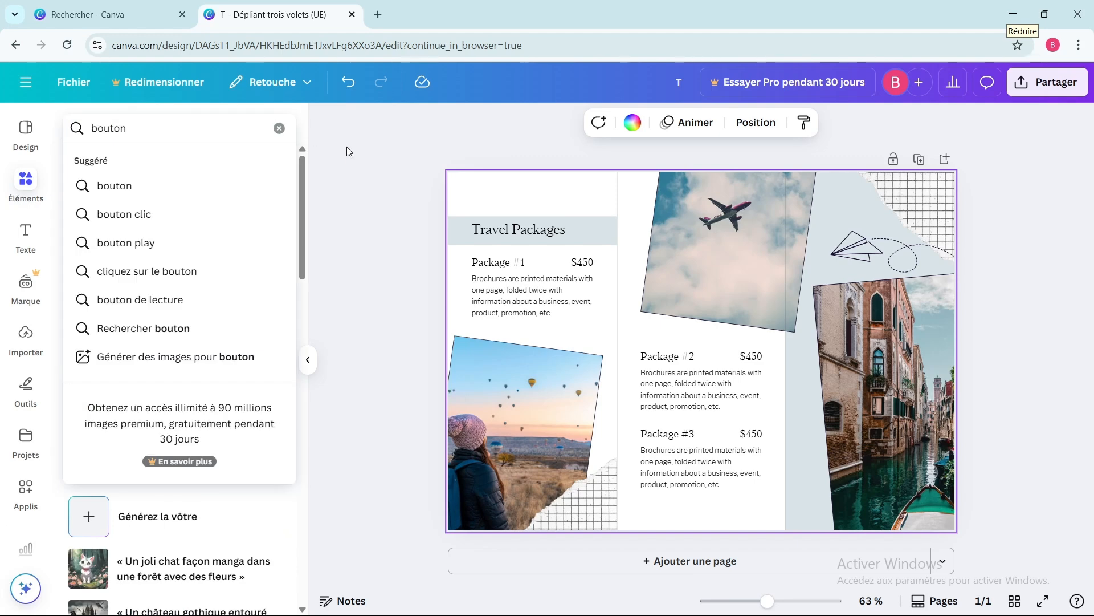
key("Return")
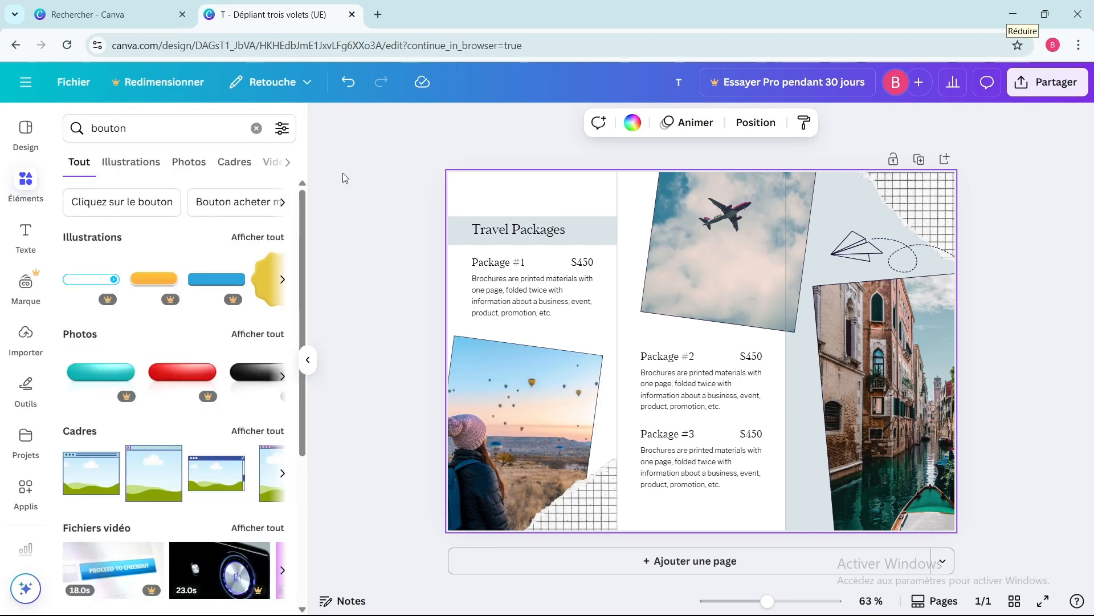
Step: Browse the photo results for "bouton" to look for a suitable button graphic
scroll(249, 353, "down", 2)
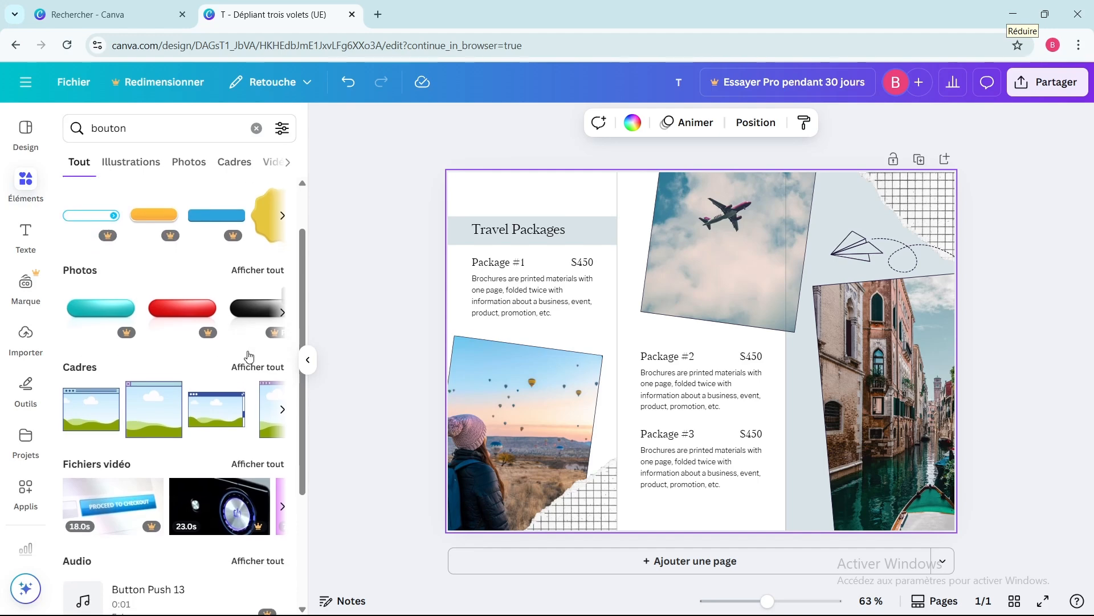
scroll(249, 356, "up", 1)
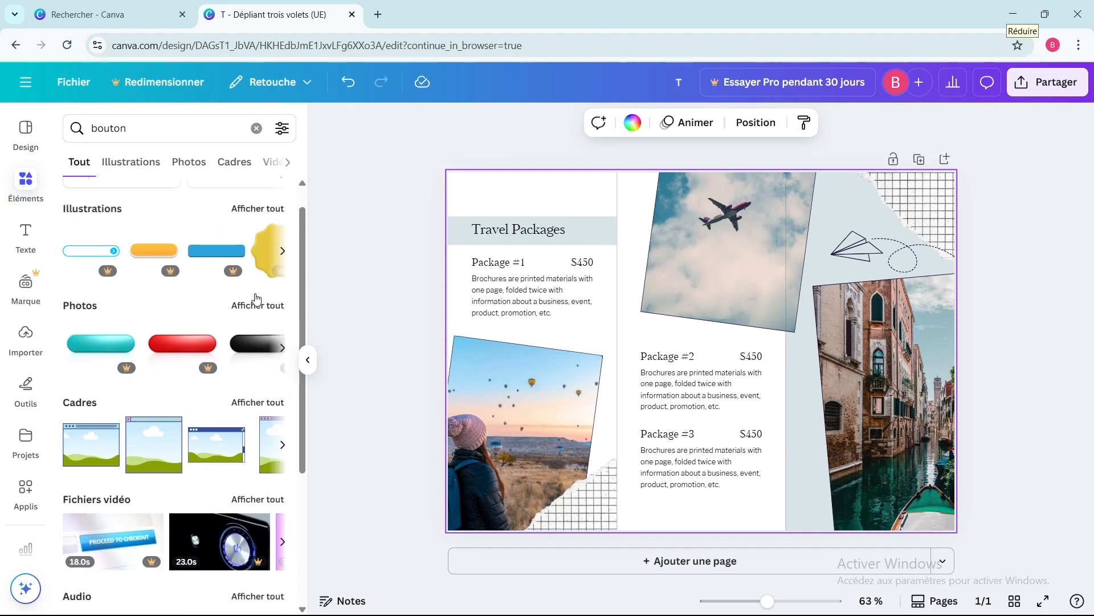
left_click(258, 306)
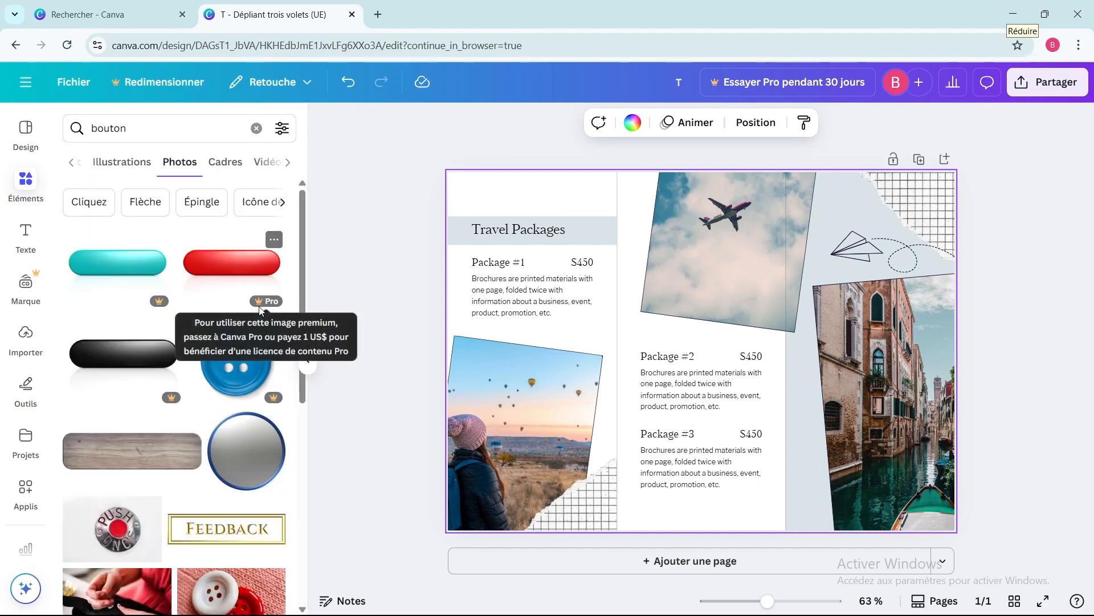
scroll(163, 376, "down", 4)
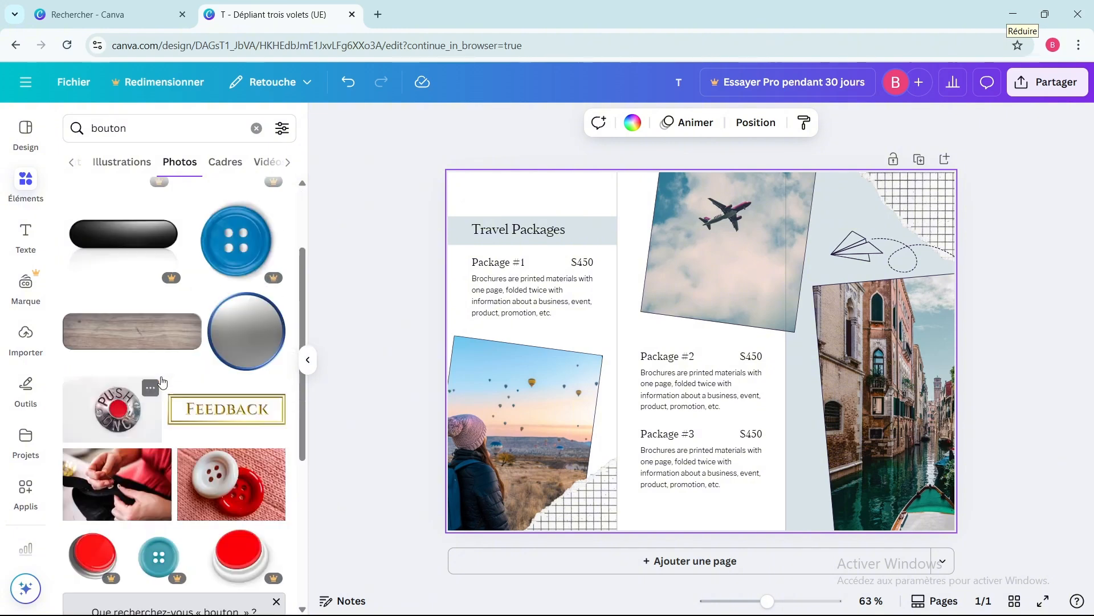
scroll(162, 381, "up", 2)
scroll(162, 381, "down", 5)
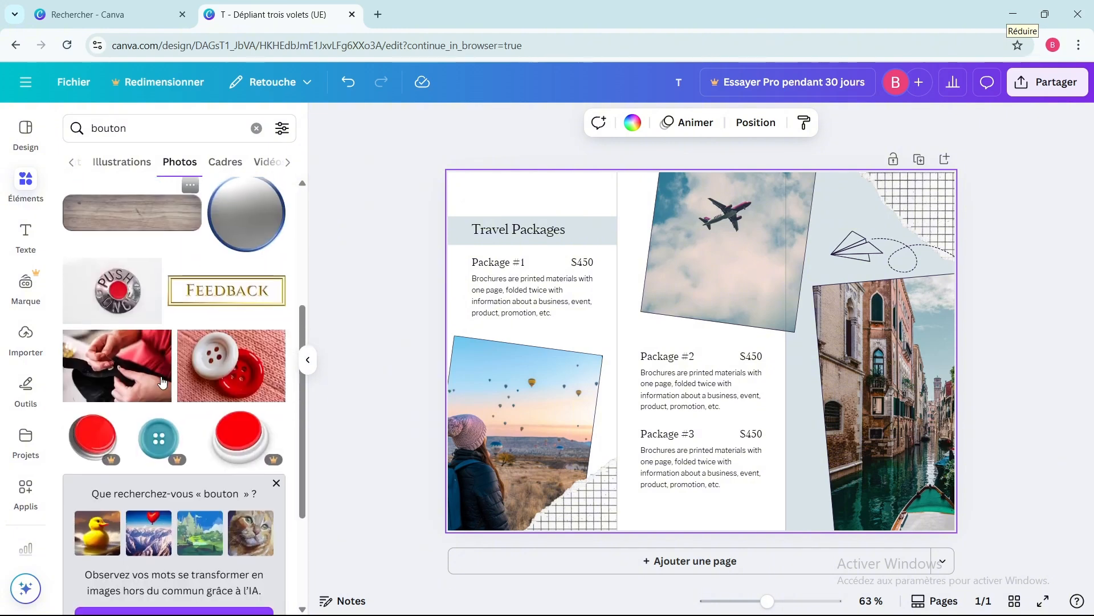
scroll(160, 377, "down", 8)
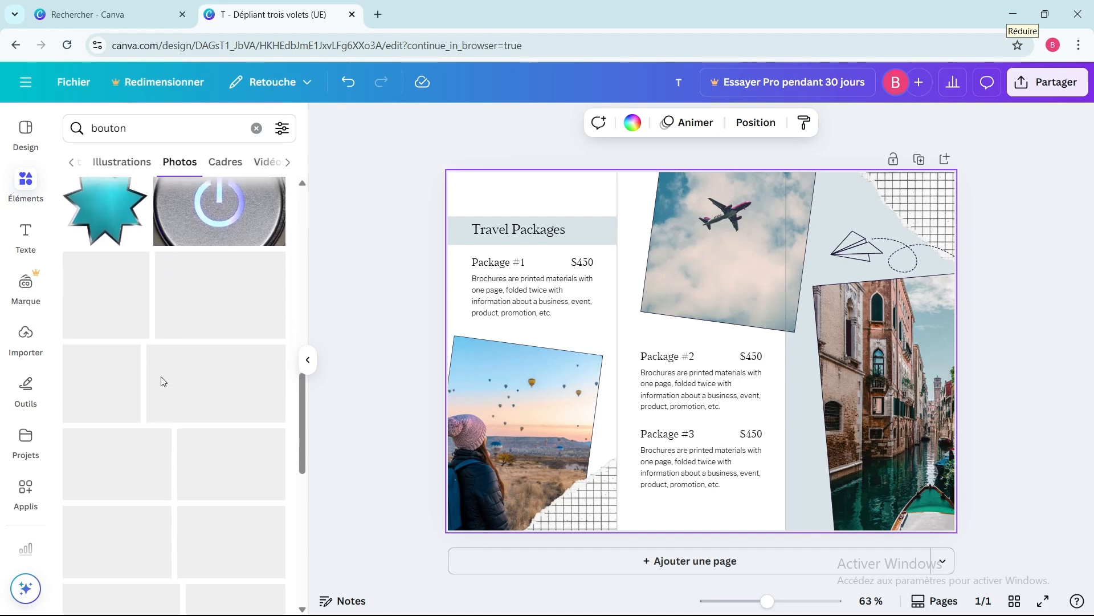
scroll(161, 379, "up", 4)
scroll(162, 378, "up", 10)
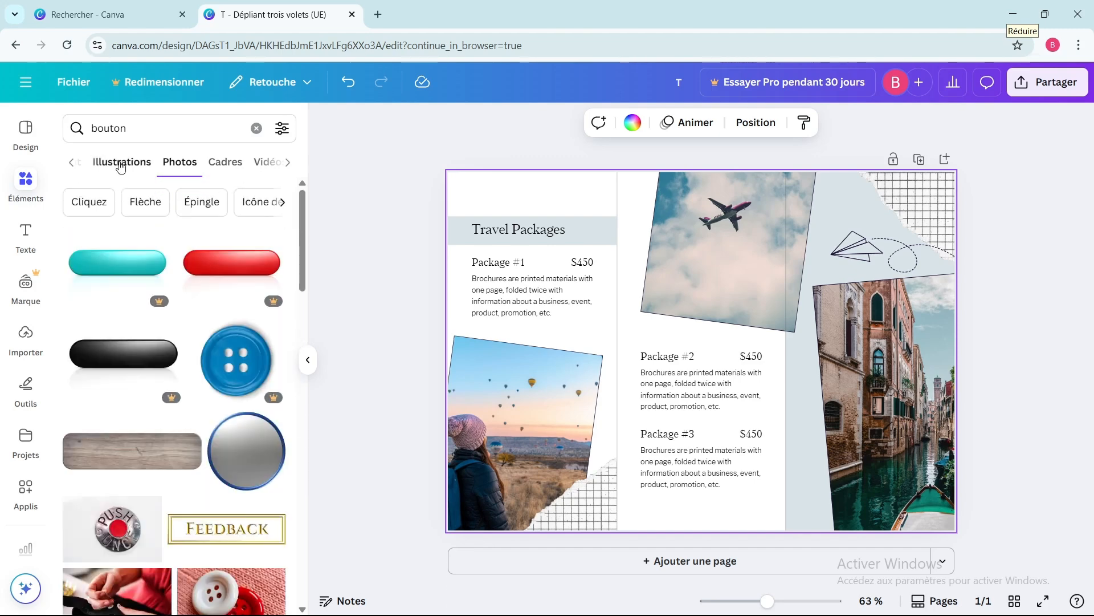
Step: Insert the blue gradient button illustration and place it, slightly reduced, over the lower part of the canal photo
left_click(120, 164)
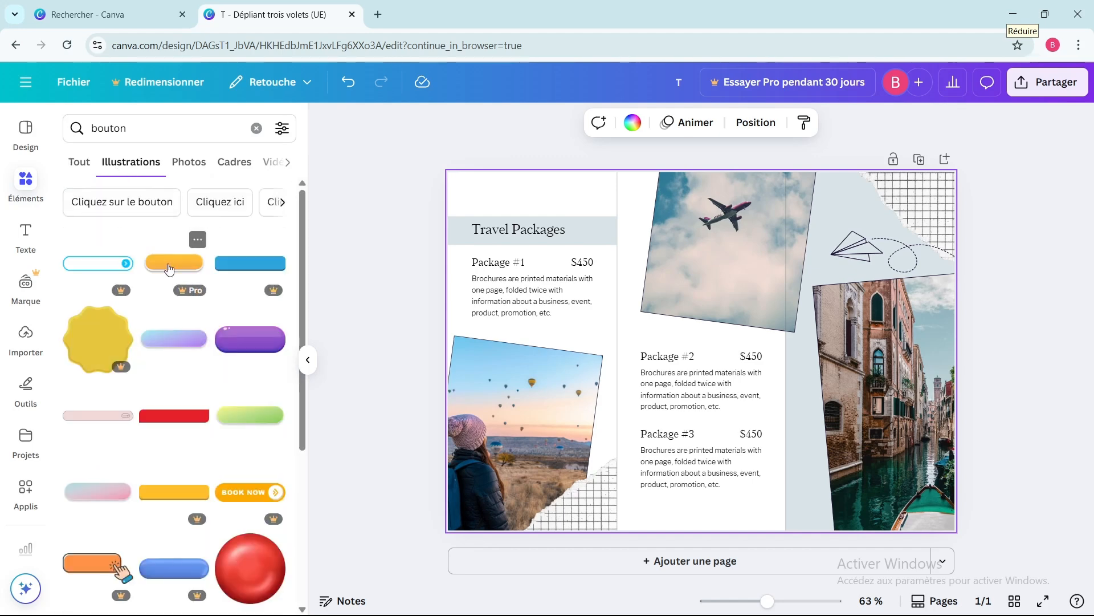
scroll(169, 268, "down", 2)
scroll(169, 268, "down", 3)
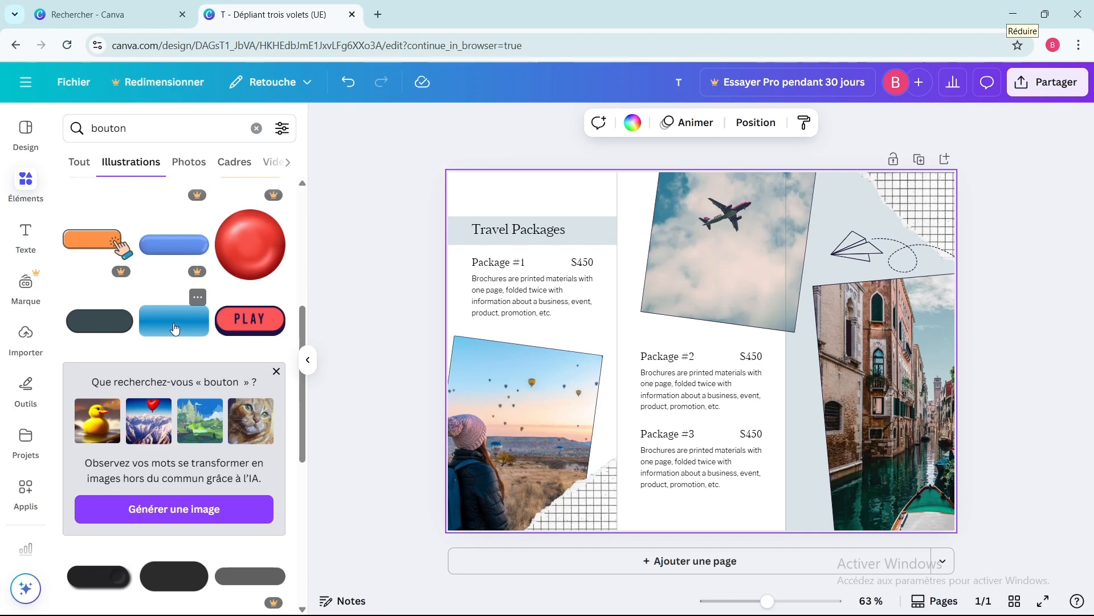
left_click(175, 329)
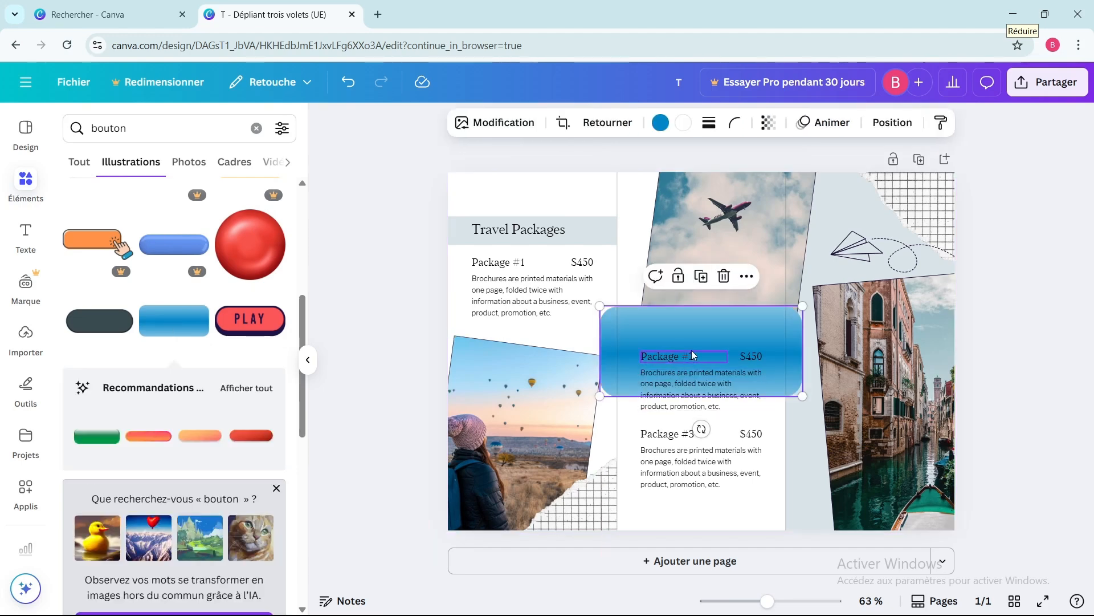
left_click_drag(705, 335, 825, 464)
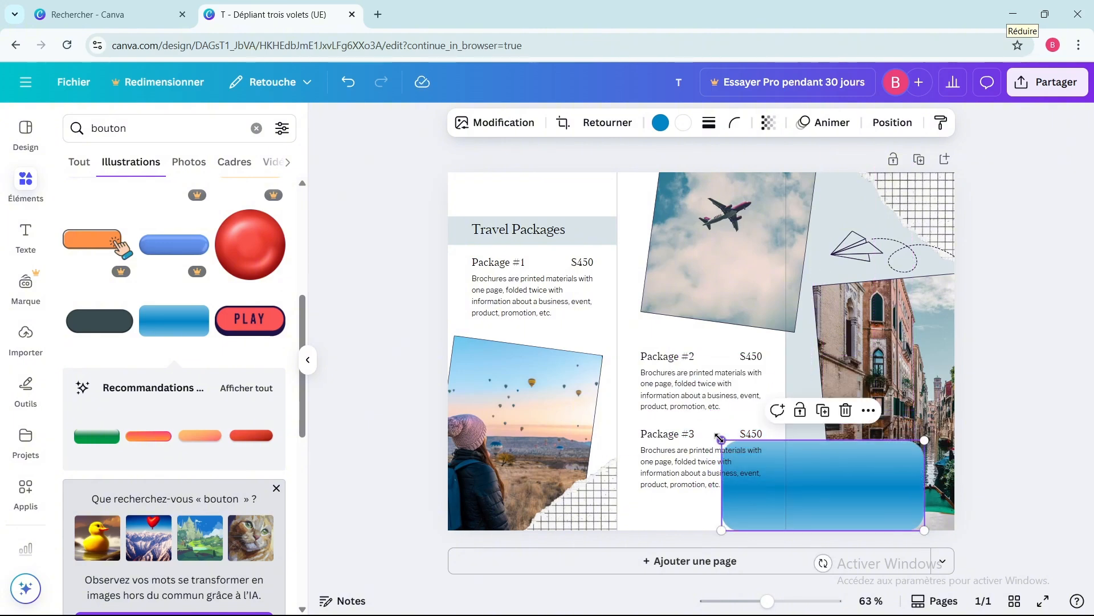
left_click_drag(723, 439, 752, 455)
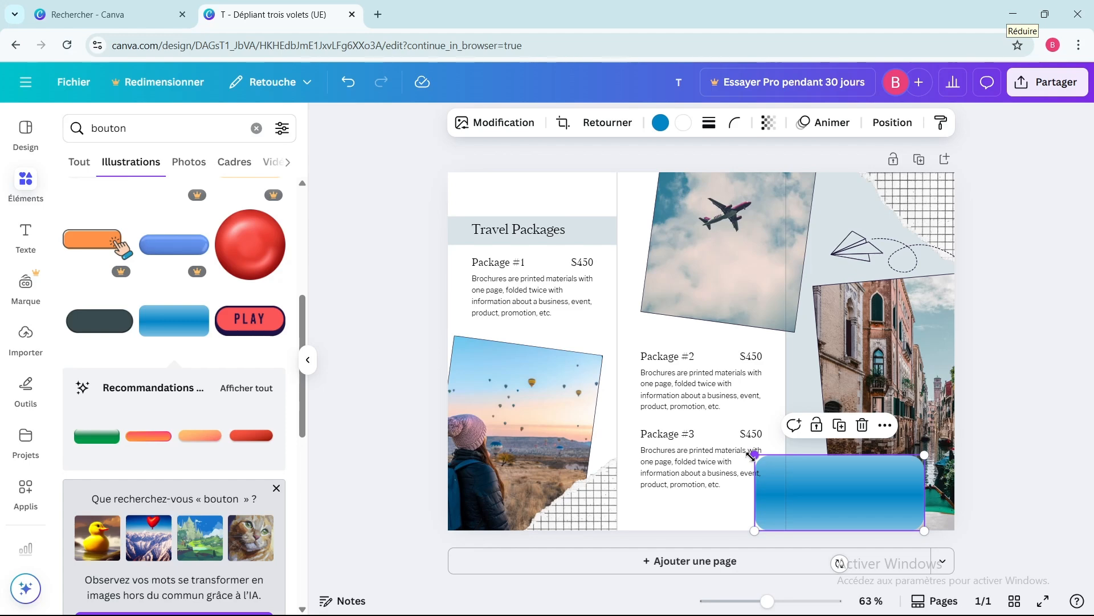
Step: Link the blue button to combishop.com and copy that link to the clipboard
right_click(822, 493)
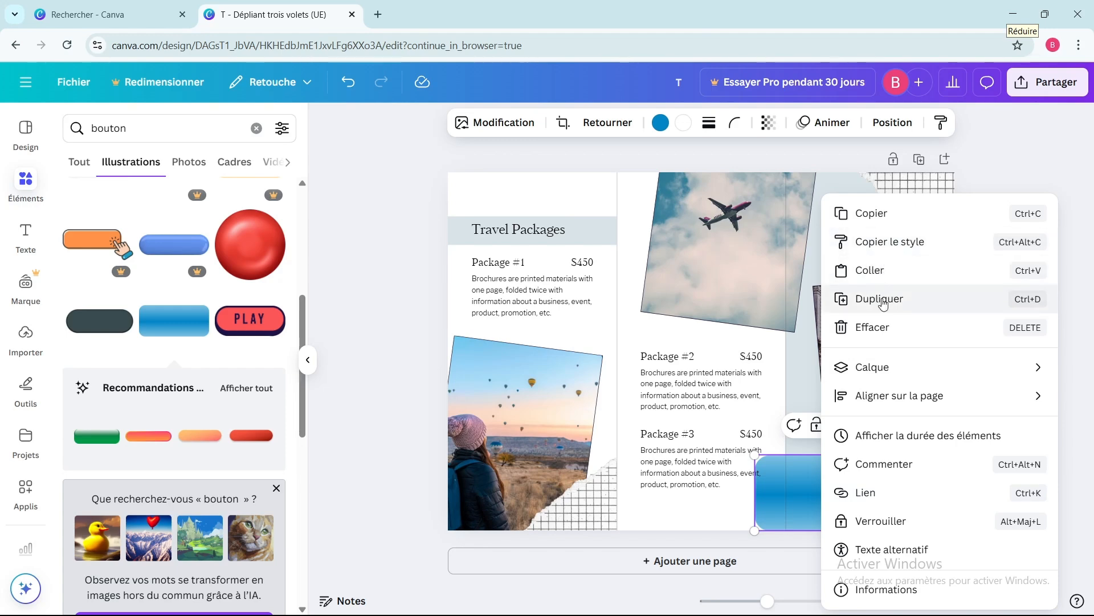
mouse_move(884, 365)
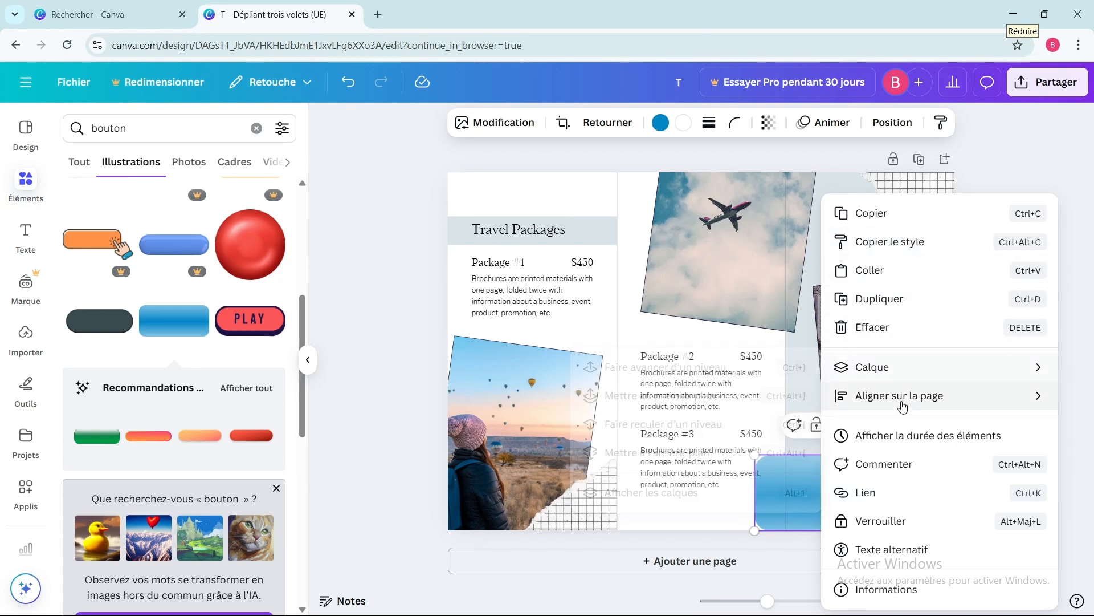
mouse_move(869, 397)
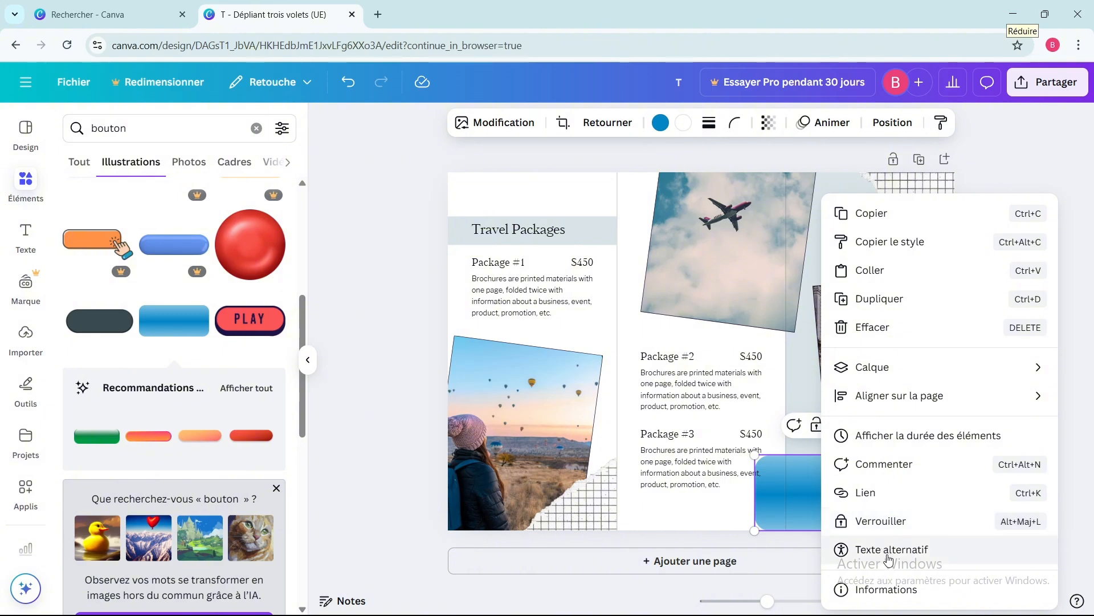
left_click(863, 499)
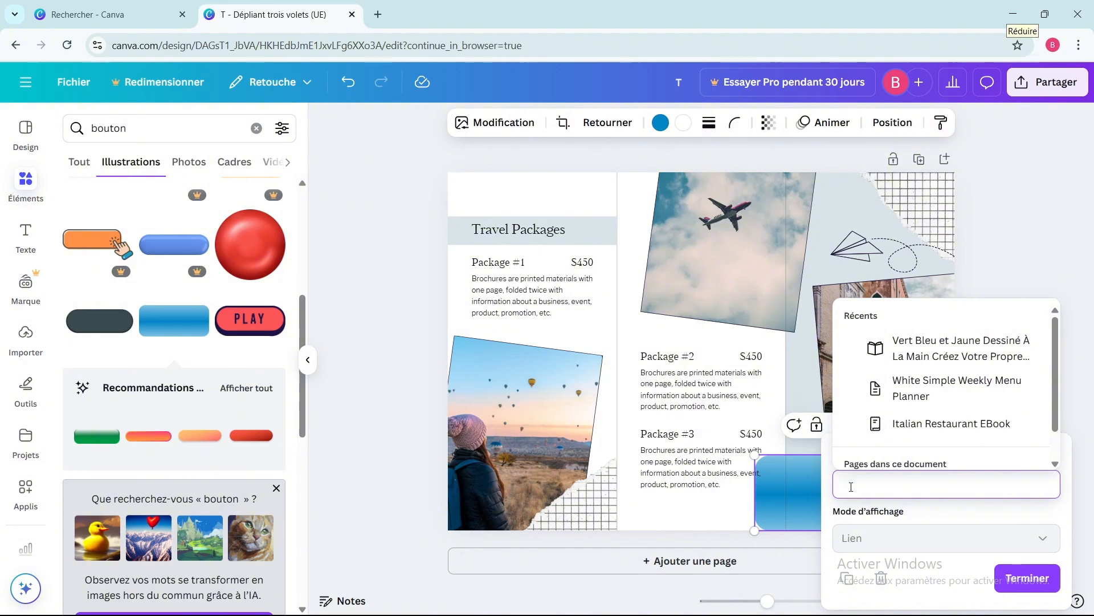
type("combishop.com")
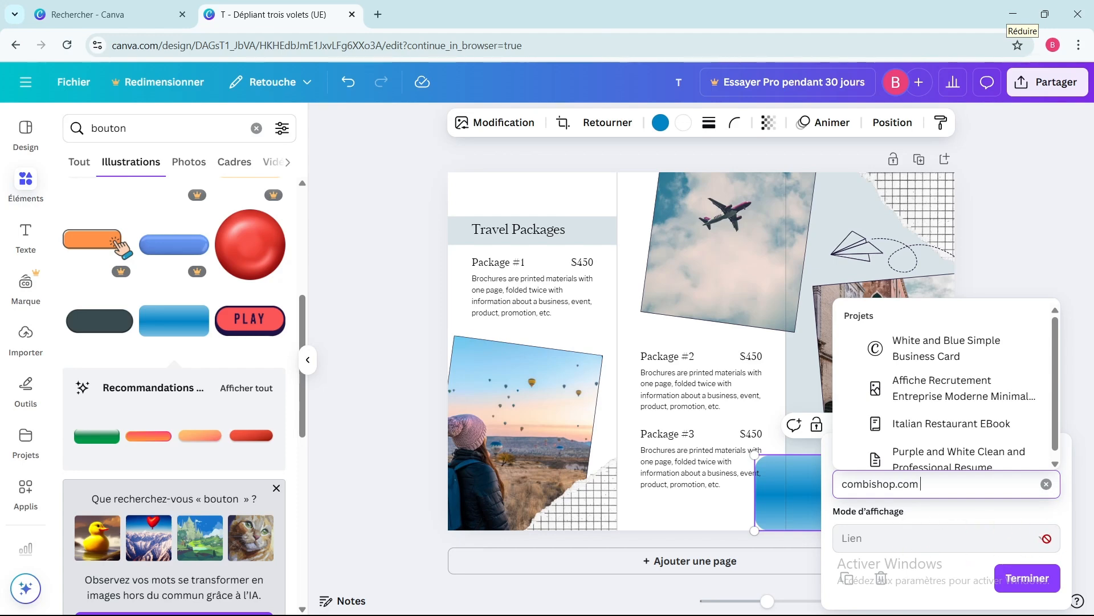
left_click(1024, 580)
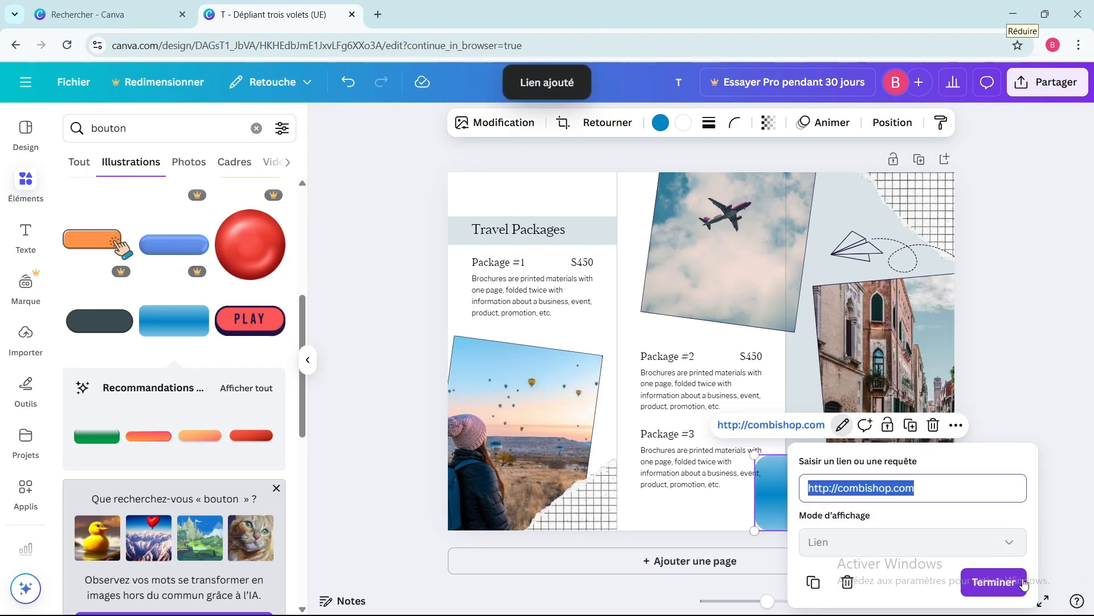
left_click(813, 582)
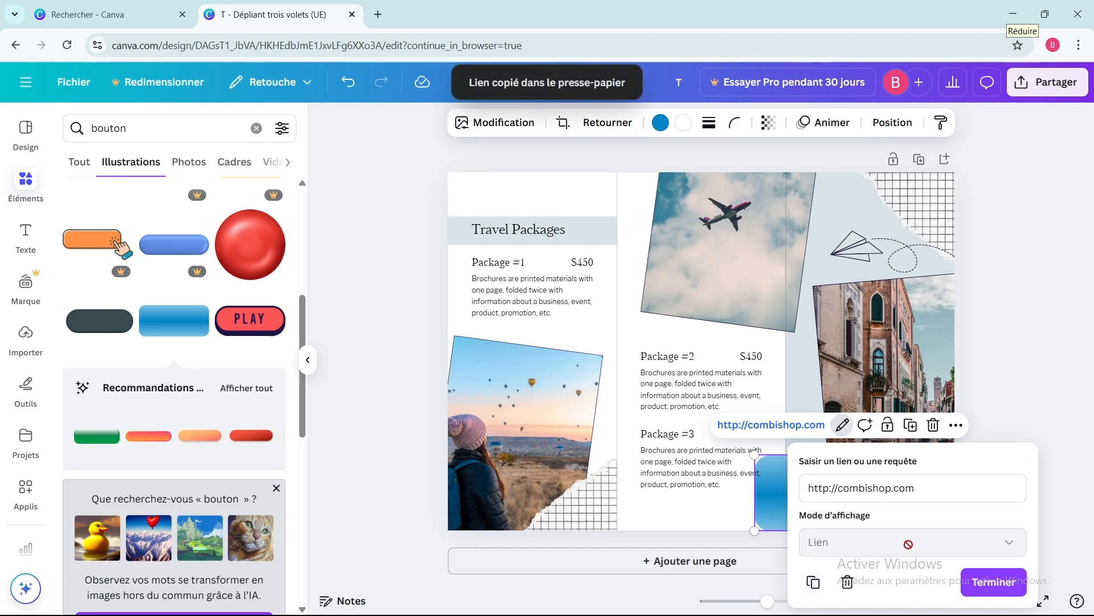
left_click(988, 582)
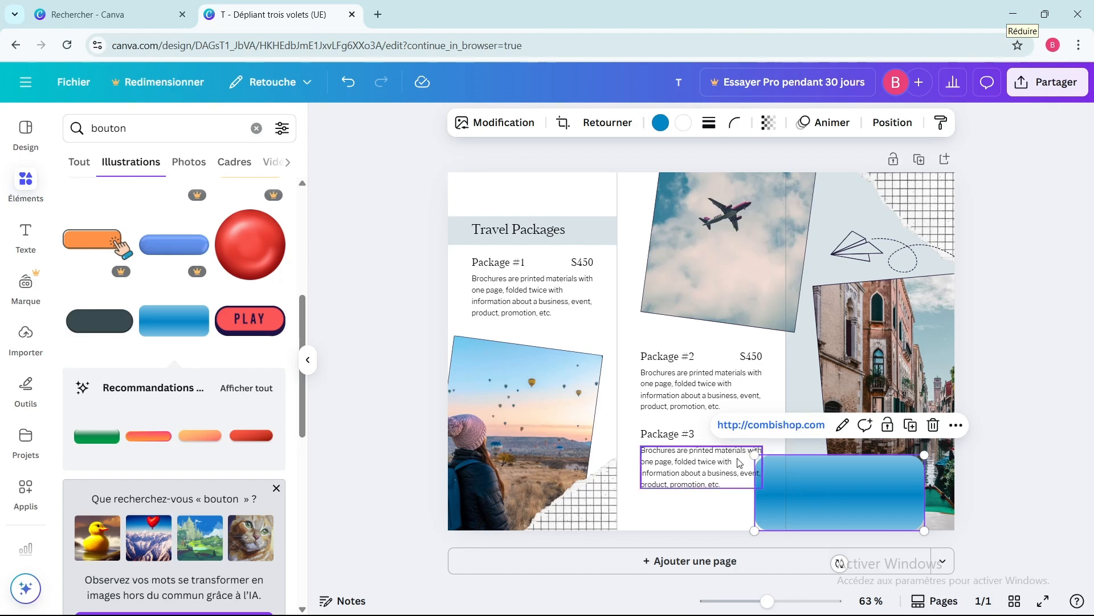
left_click(786, 435)
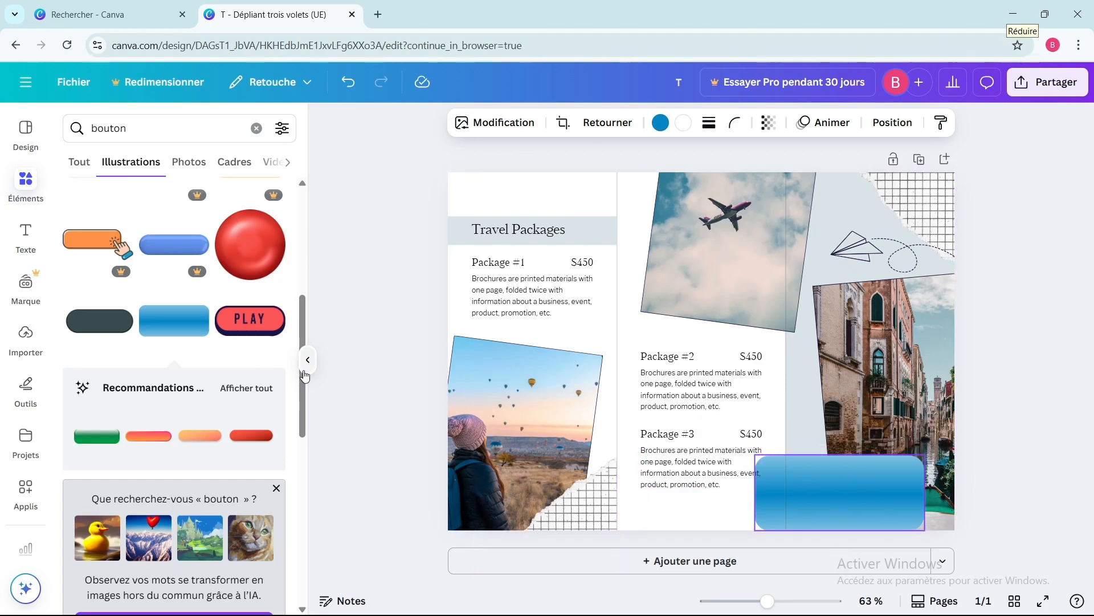
Step: Add the dark rounded button illustration over the lower part of the balloon photo and set its transparency to 52
left_click(104, 330)
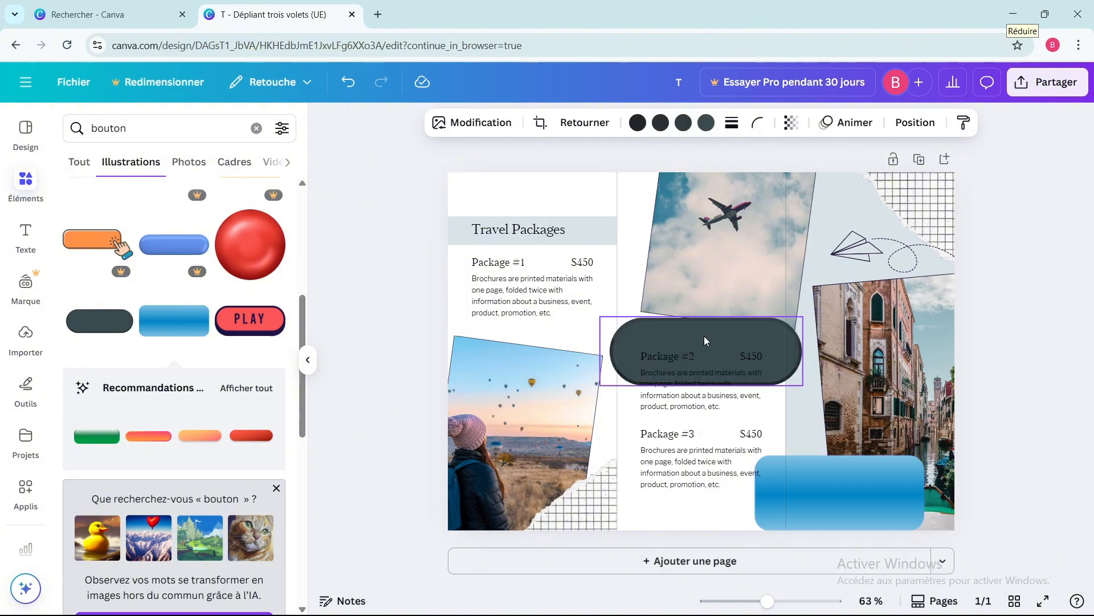
left_click_drag(704, 341, 577, 479)
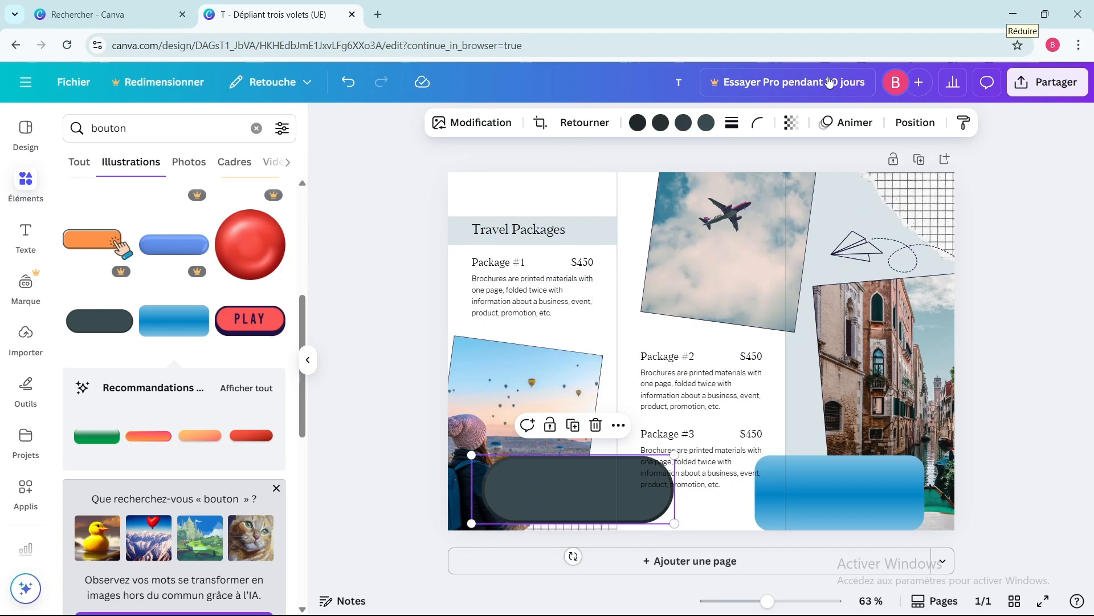
left_click(791, 121)
left_click(775, 180)
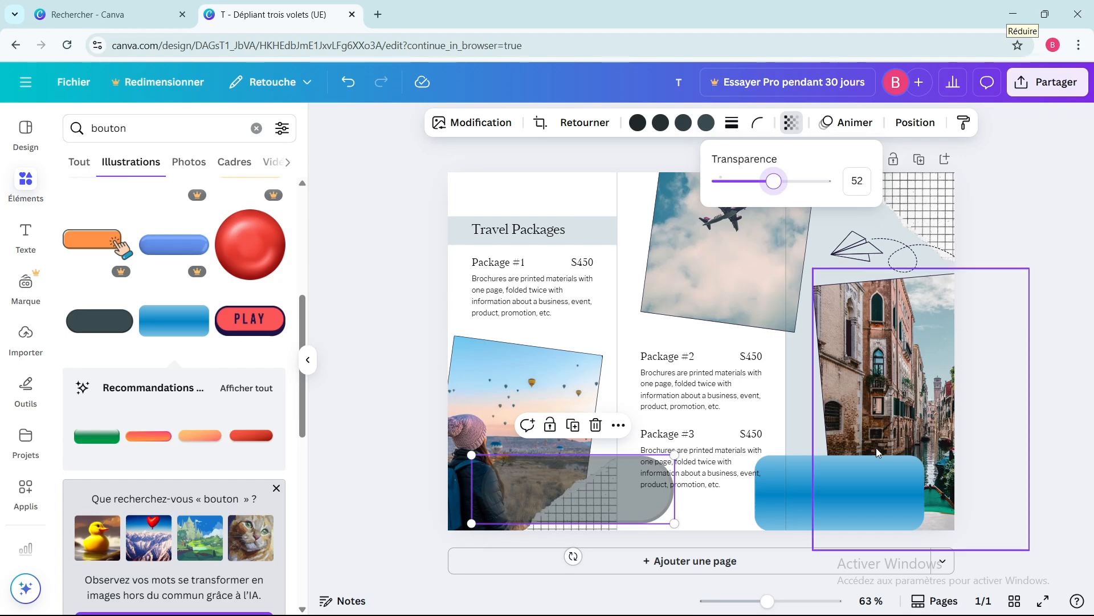
Step: Link the dark semi-transparent button to youtube.com
left_click(853, 482)
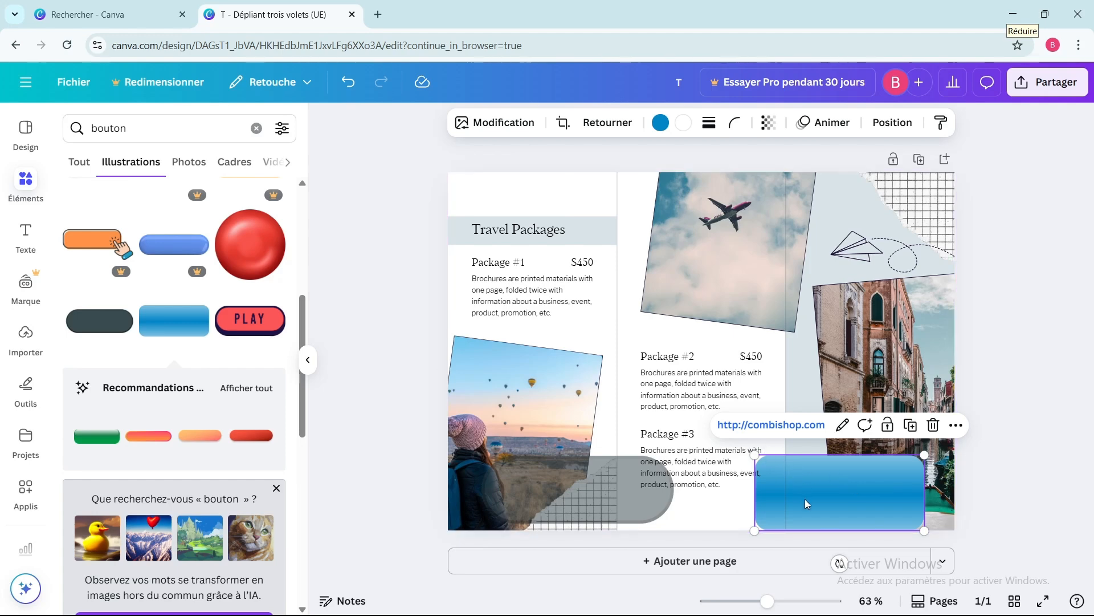
right_click(610, 485)
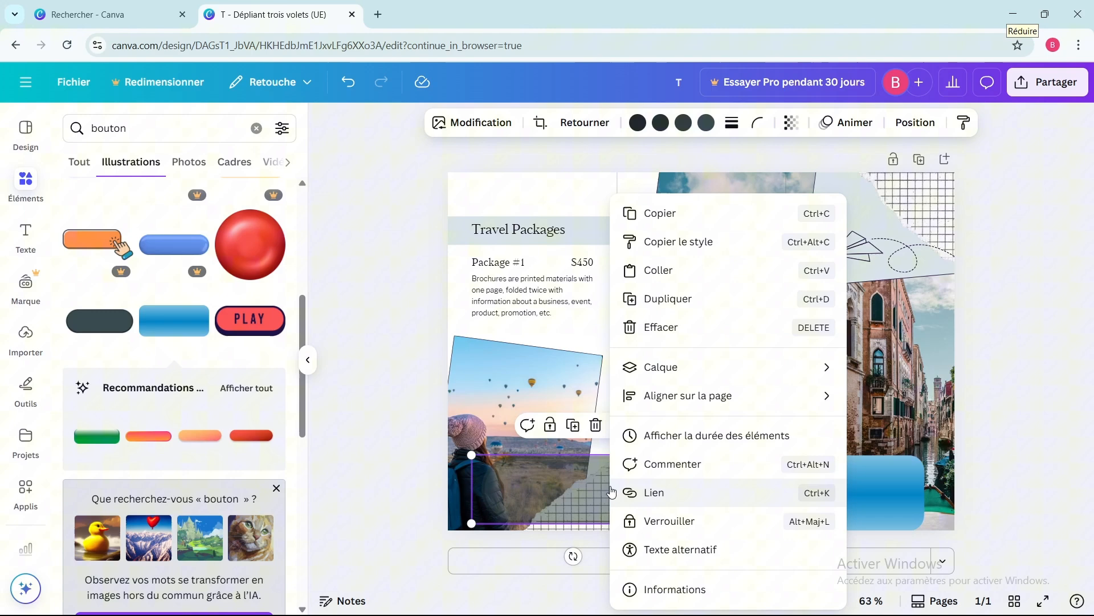
left_click(643, 494)
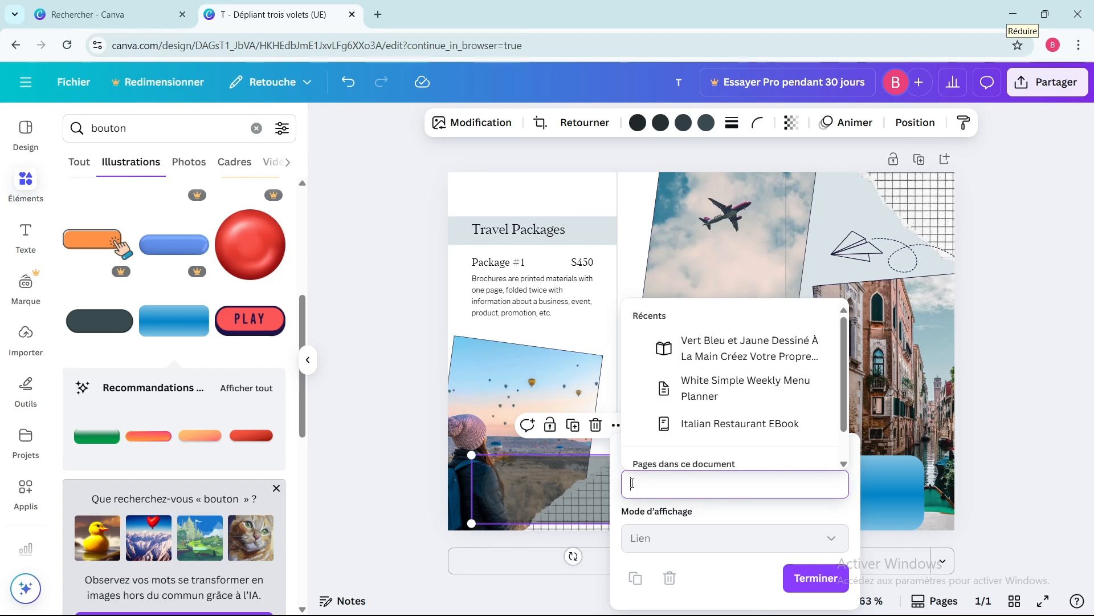
type("youtube.com")
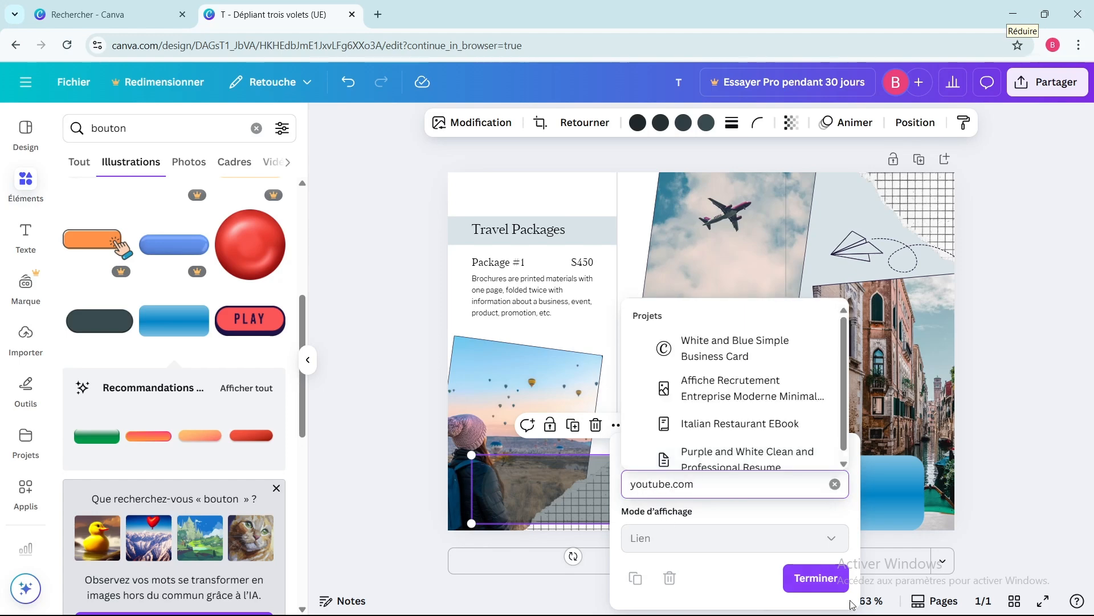
left_click(839, 590)
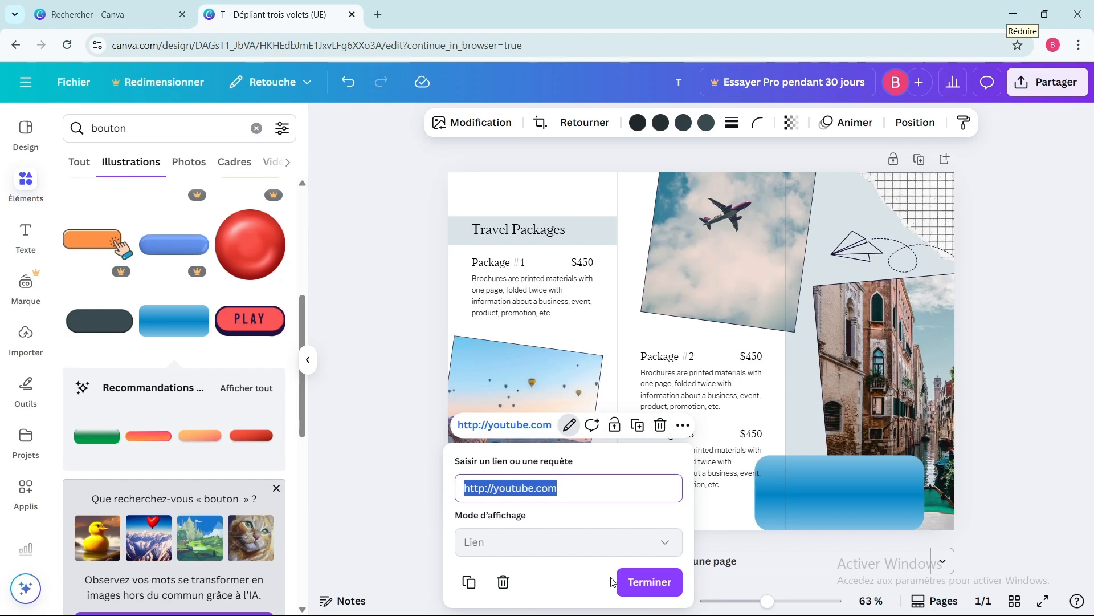
left_click(631, 578)
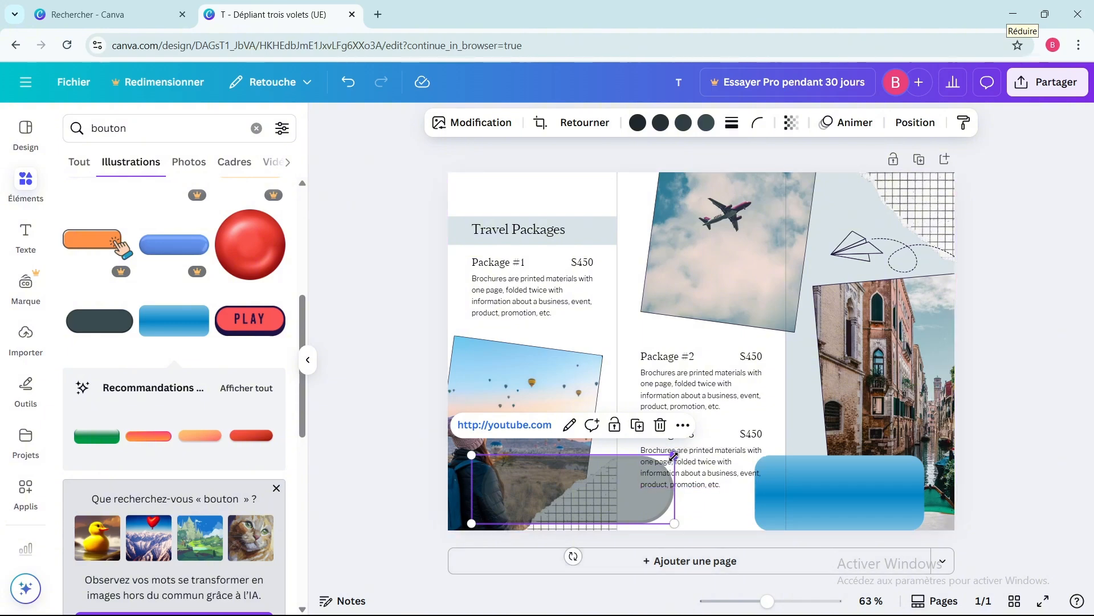
Step: Shrink the dark button from its upper-right corner and shift the balloon photo slightly to the right
left_click_drag(674, 455, 630, 469)
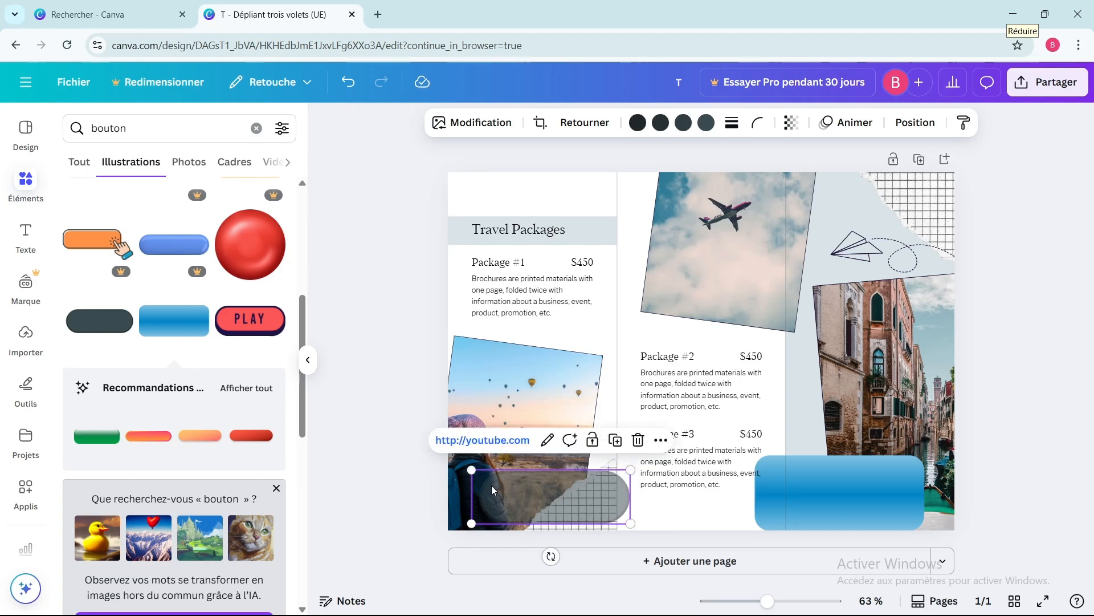
left_click(417, 478)
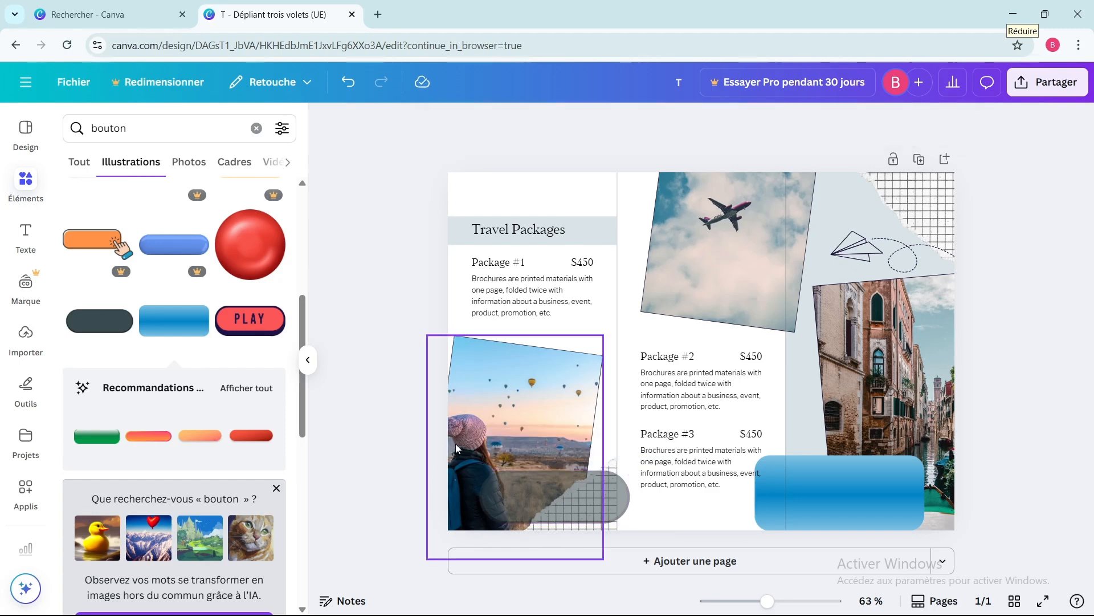
left_click_drag(456, 443, 465, 443)
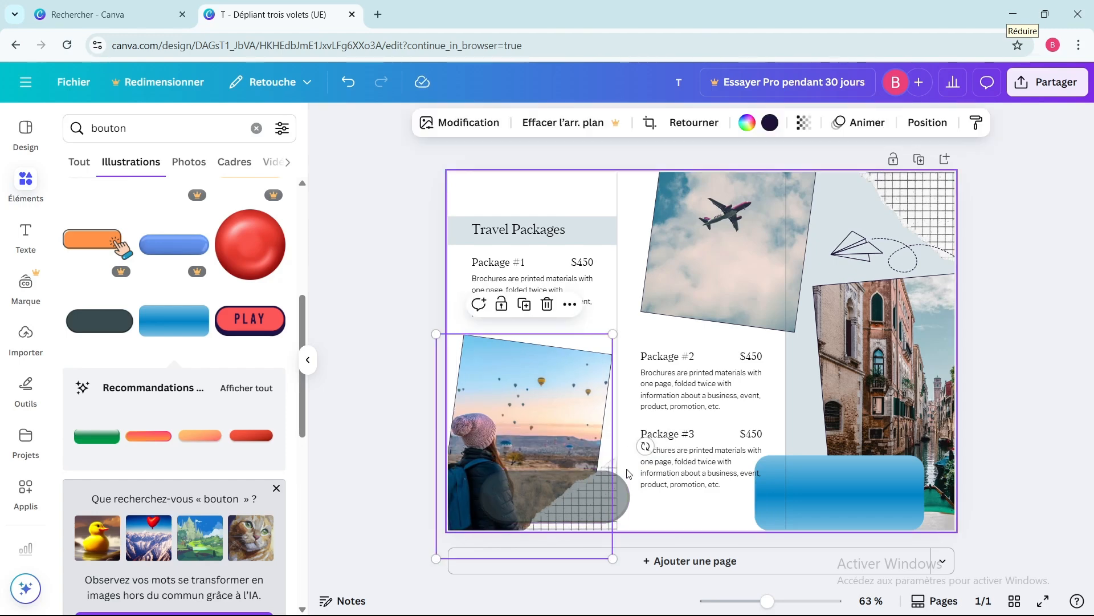
Step: Group the balloon photo, the grid paper scrap and the dark button into one object
left_click(463, 532)
left_click_drag(463, 531, 575, 480)
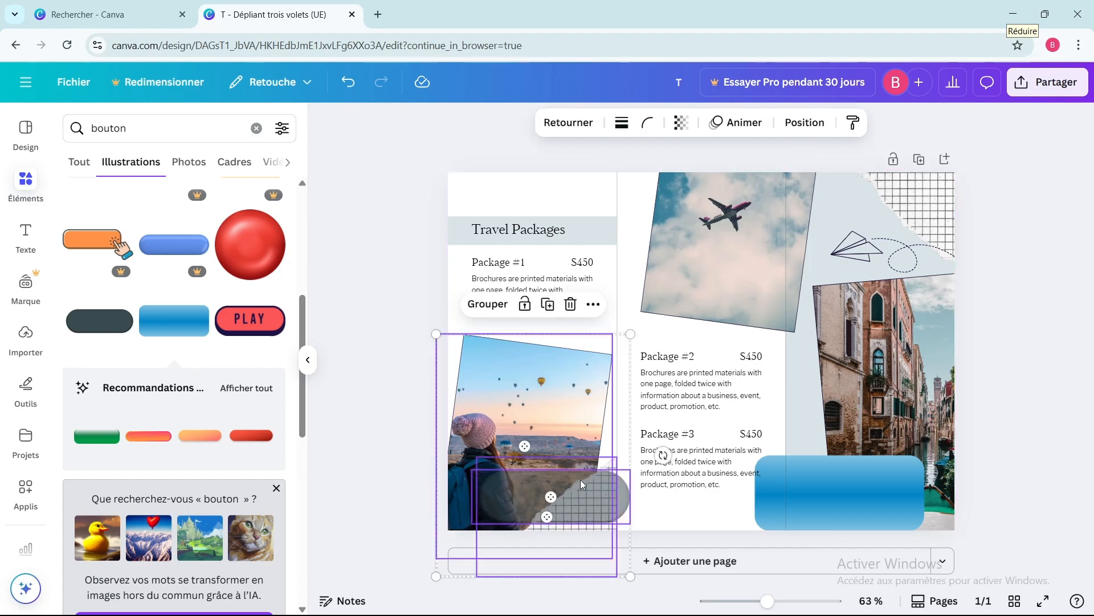
right_click(581, 483)
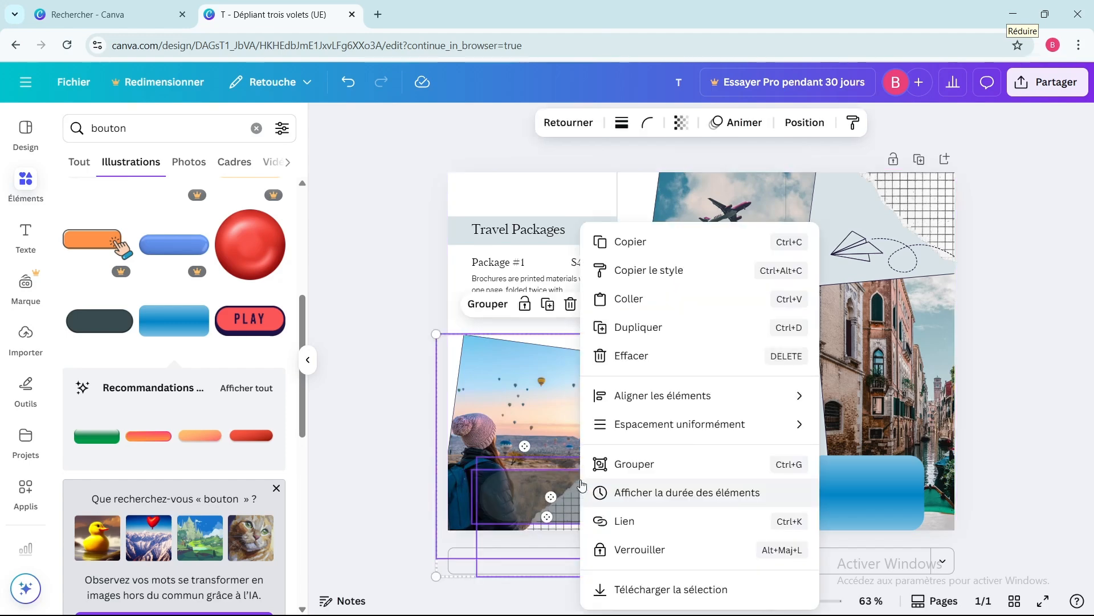
left_click(625, 465)
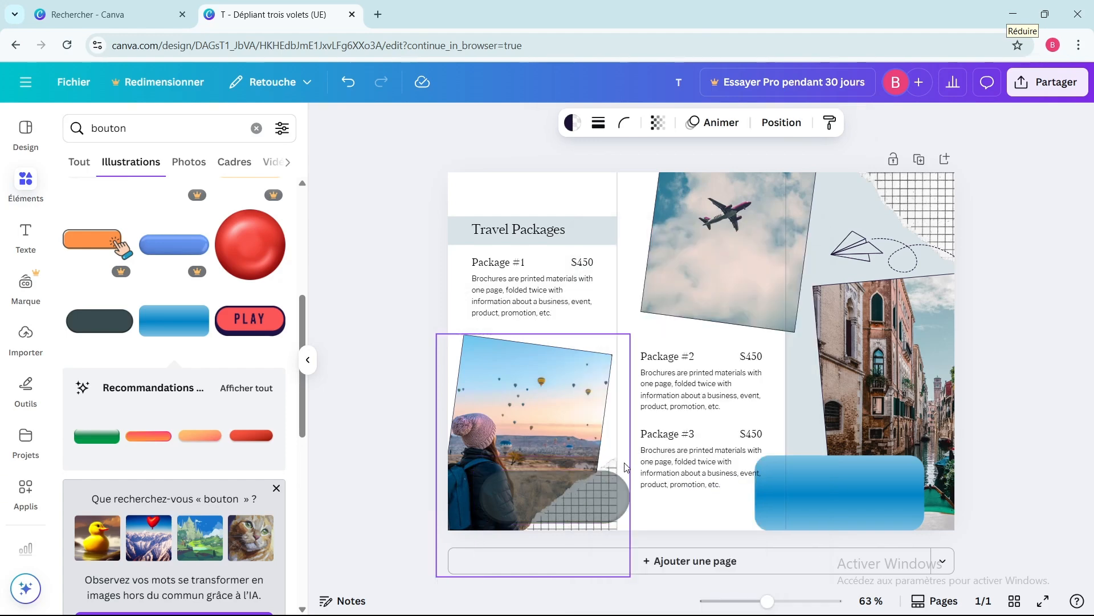